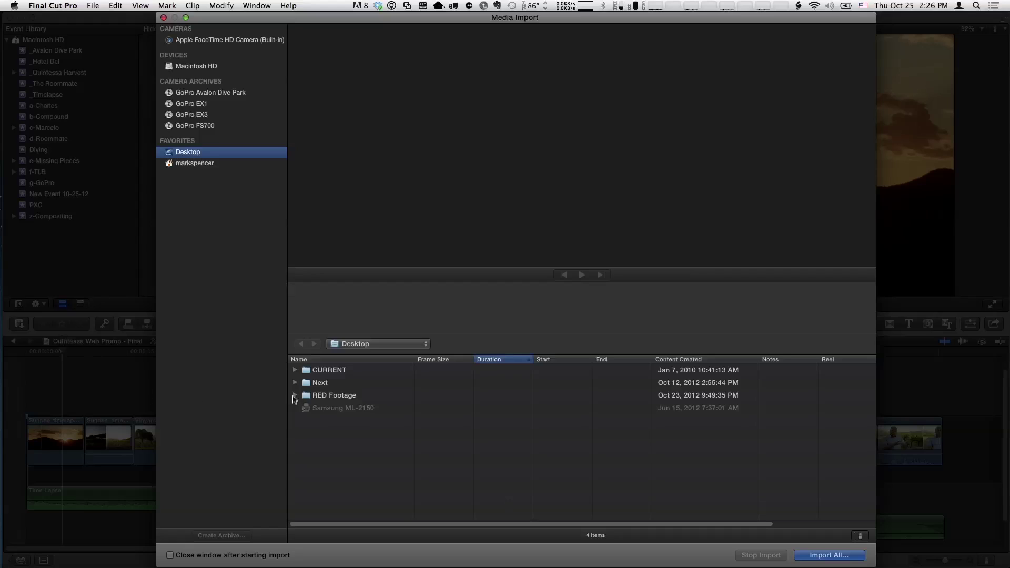
{"action": "left_click", "coordinate": [307, 400]}
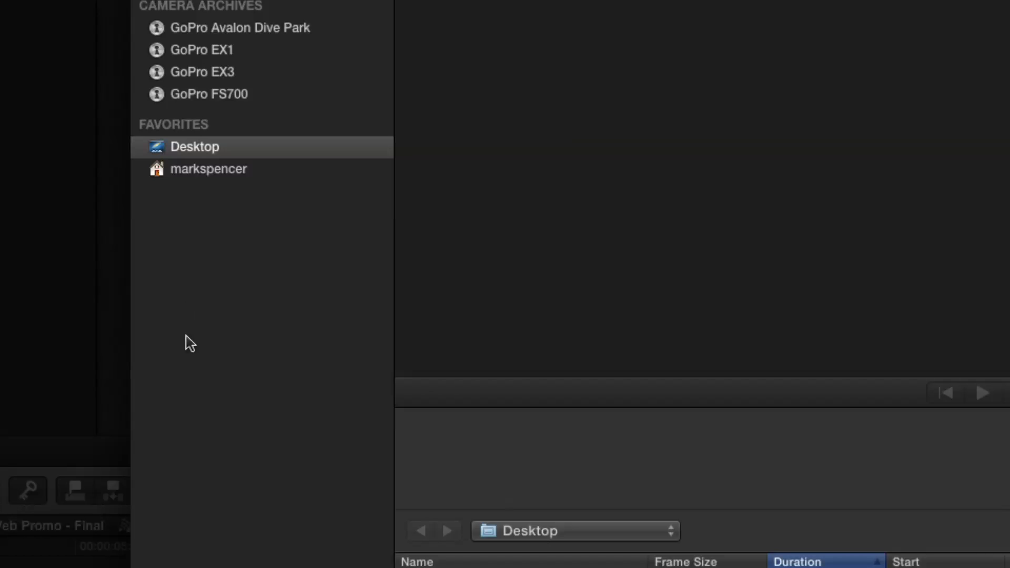
{"action": "left_click", "coordinate": [205, 341]}
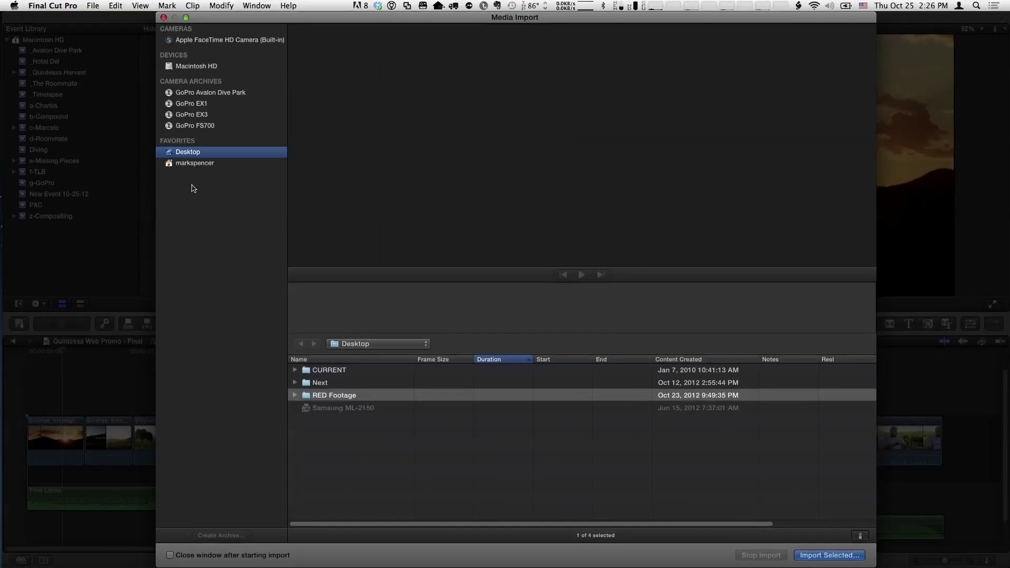
- Add the RED Footage folder to Favorites and list its three RDC clip folders
{"action": "left_click_drag", "start_coordinate": [308, 399], "coordinate": [199, 142]}
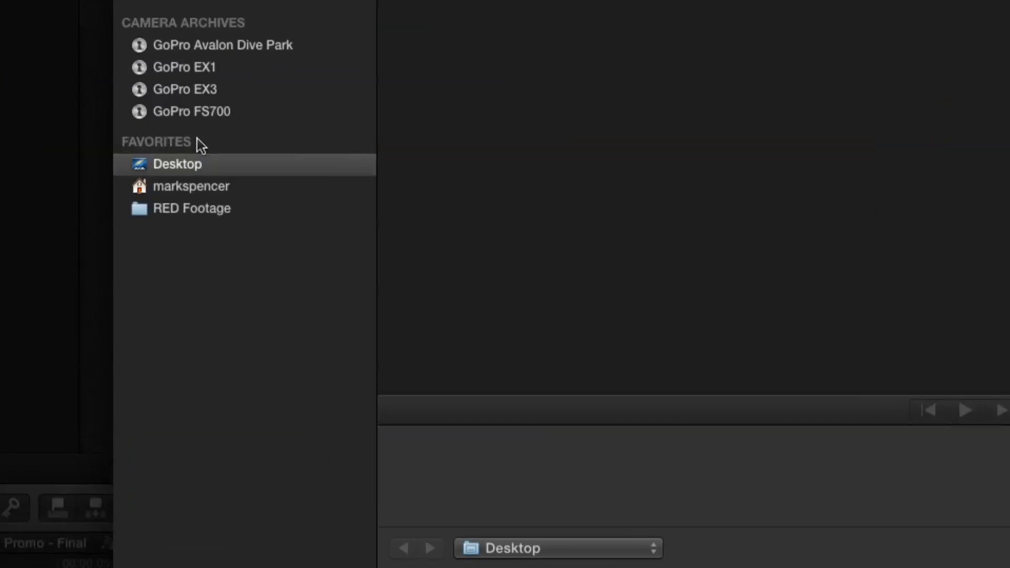
{"action": "left_click", "coordinate": [172, 210]}
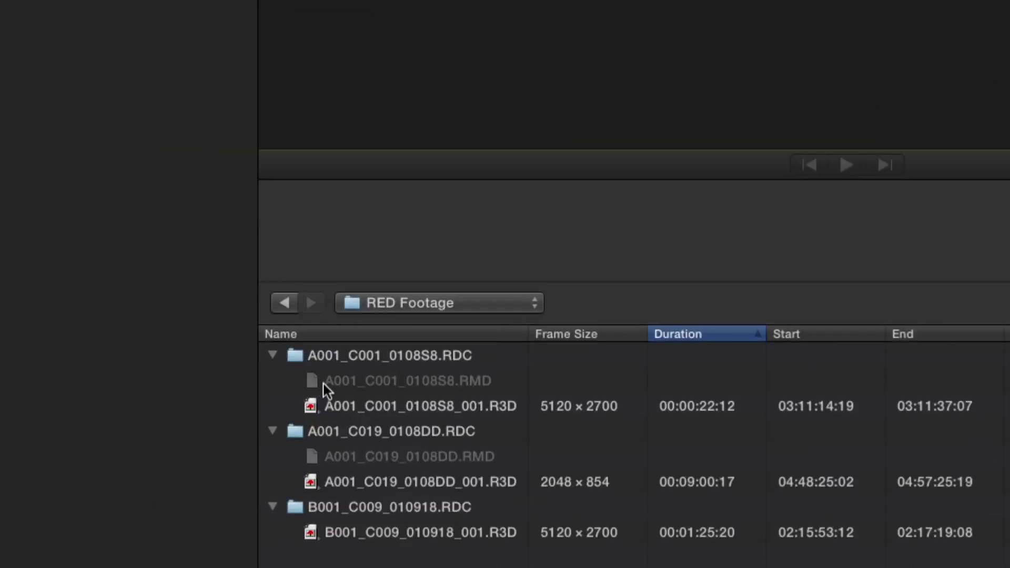
- Preview and play the A001_C001_0108S8_001 and A001_C019_0108DD_001 R3D clips
{"action": "left_click", "coordinate": [381, 408]}
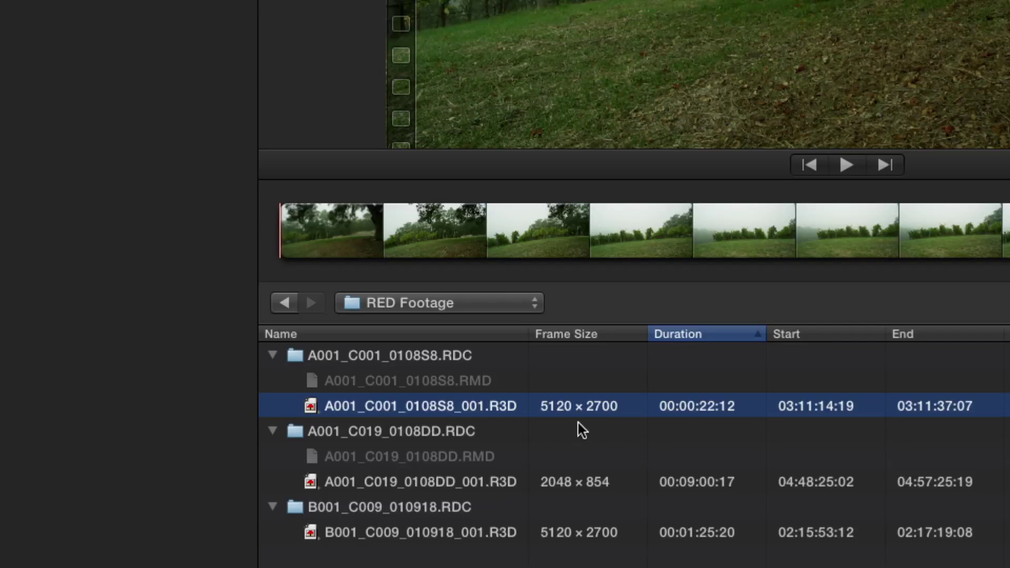
{"action": "left_click", "coordinate": [570, 493]}
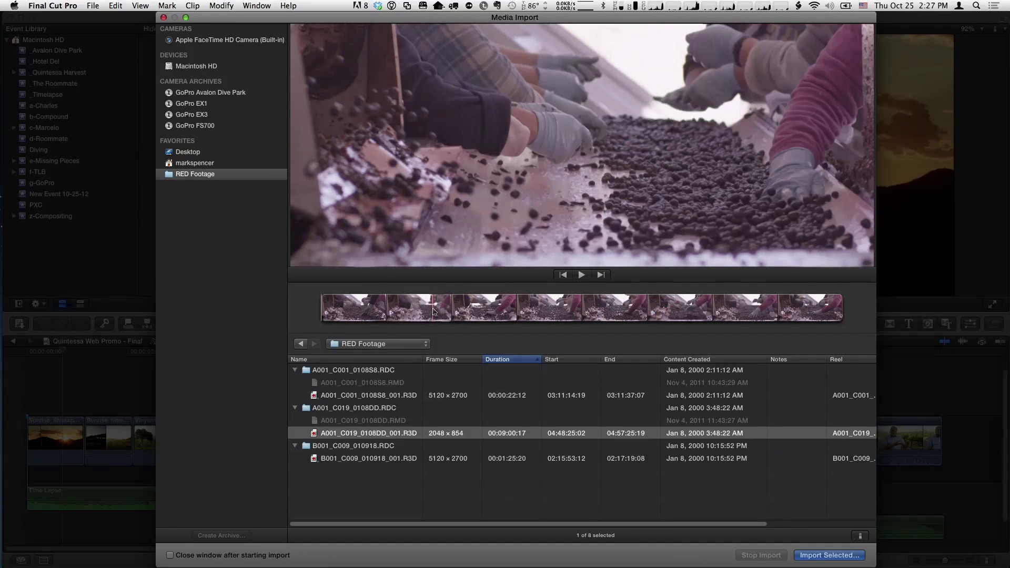
{"action": "key", "text": "space"}
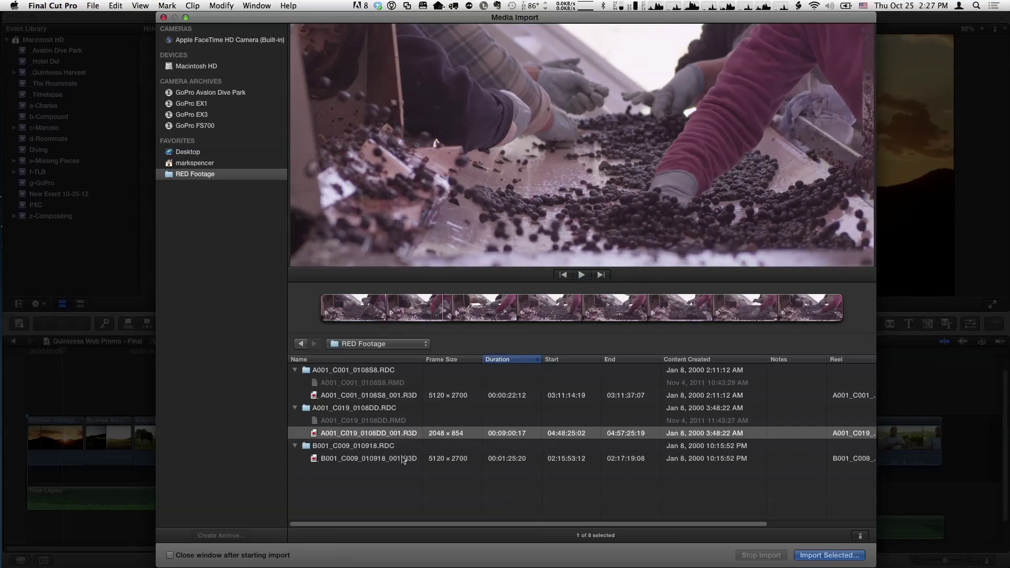
- Play the B001_C009_010918_001 vineyard clip, then choose it and A001_C001 for import
{"action": "left_click", "coordinate": [403, 459]}
{"action": "left_click", "coordinate": [424, 317]}
{"action": "key", "text": "space"}
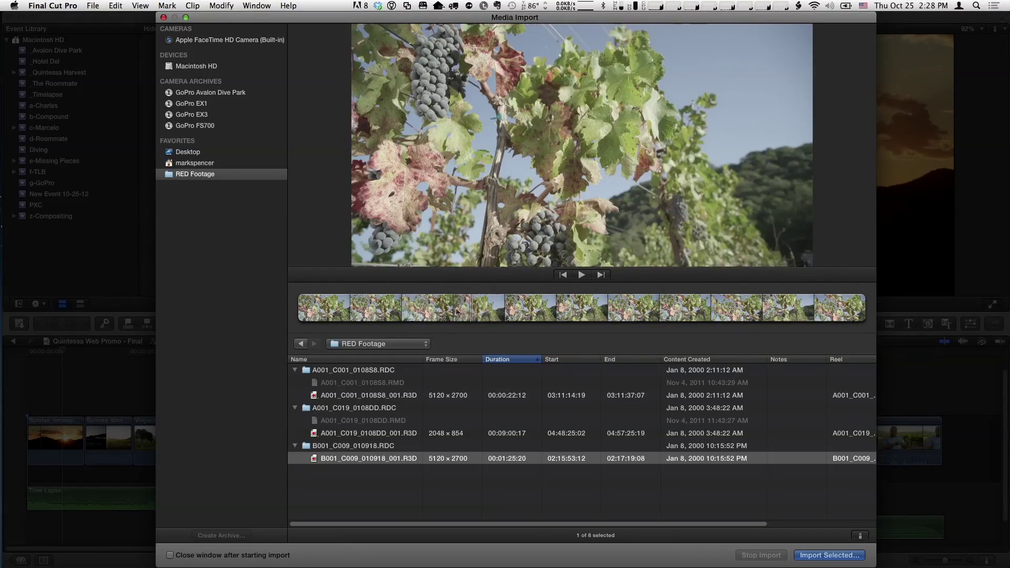
{"action": "left_click", "coordinate": [445, 310]}
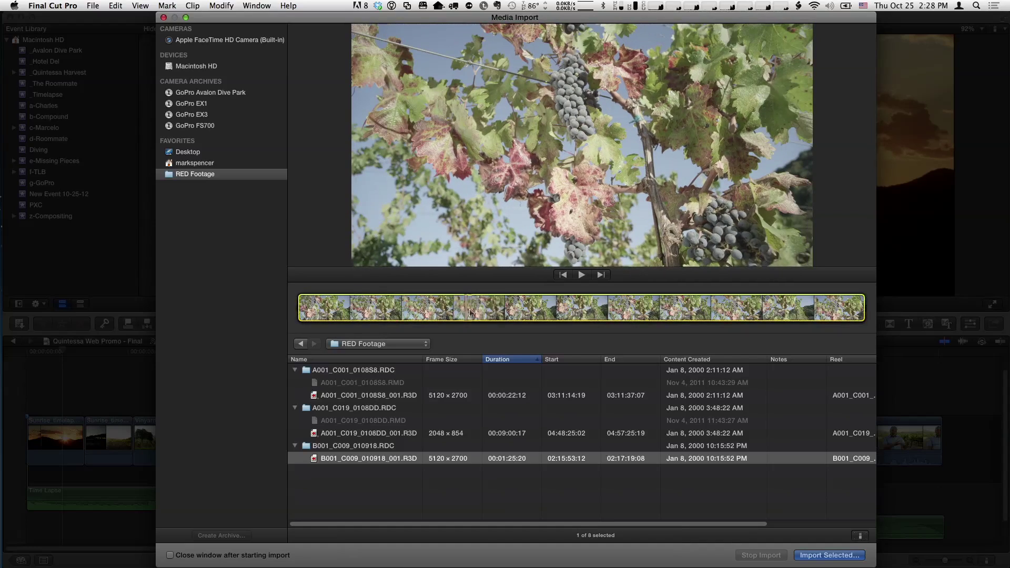
{"action": "left_click", "coordinate": [433, 396], "text": "super"}
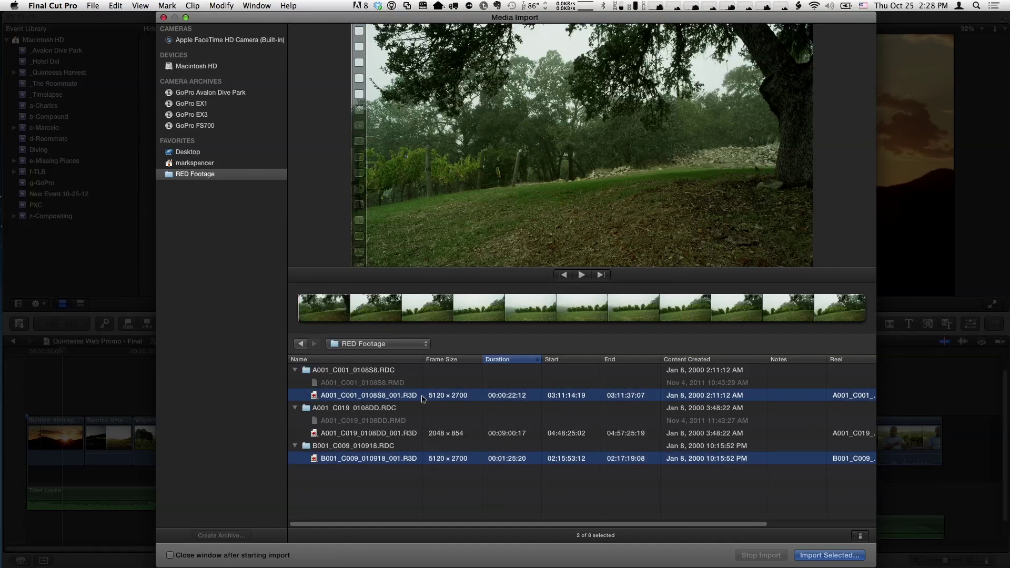
- Import both R3D clips into a new 'RED Vineyard' event with optimized media
{"action": "left_click", "coordinate": [811, 556]}
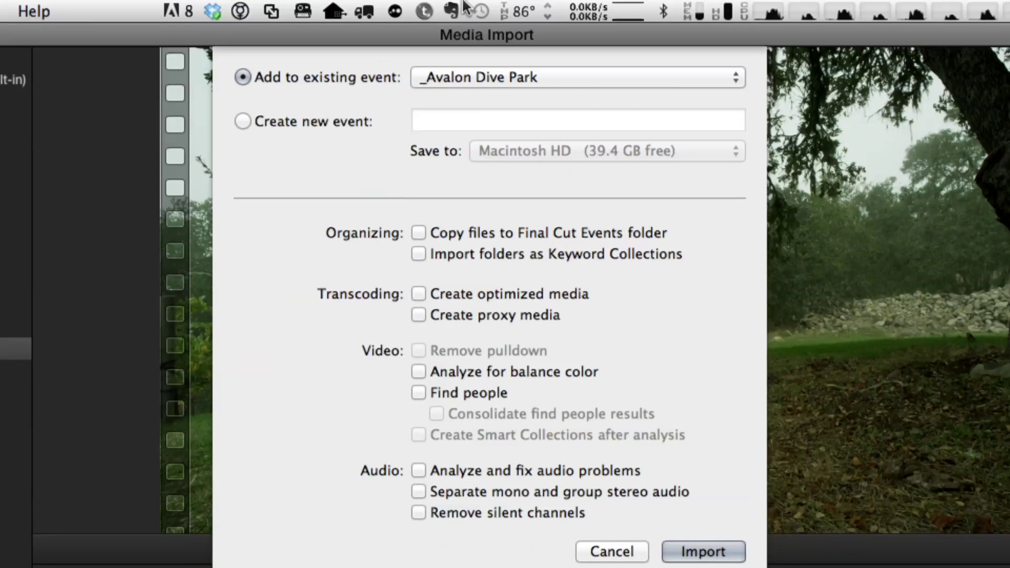
{"action": "left_click", "coordinate": [254, 122]}
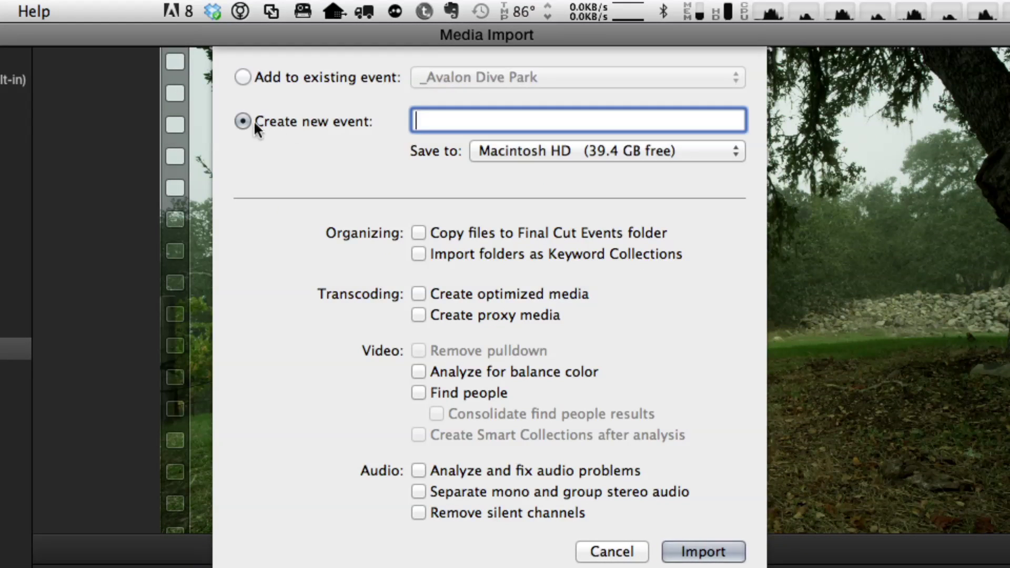
{"action": "type", "text": "REd"}
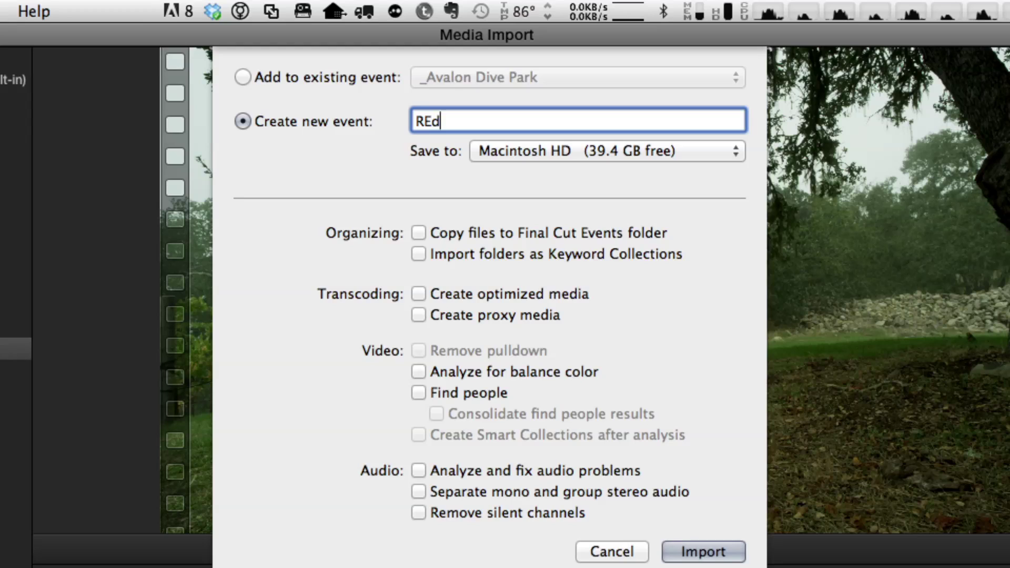
{"action": "type", "text": "D Vineyar"}
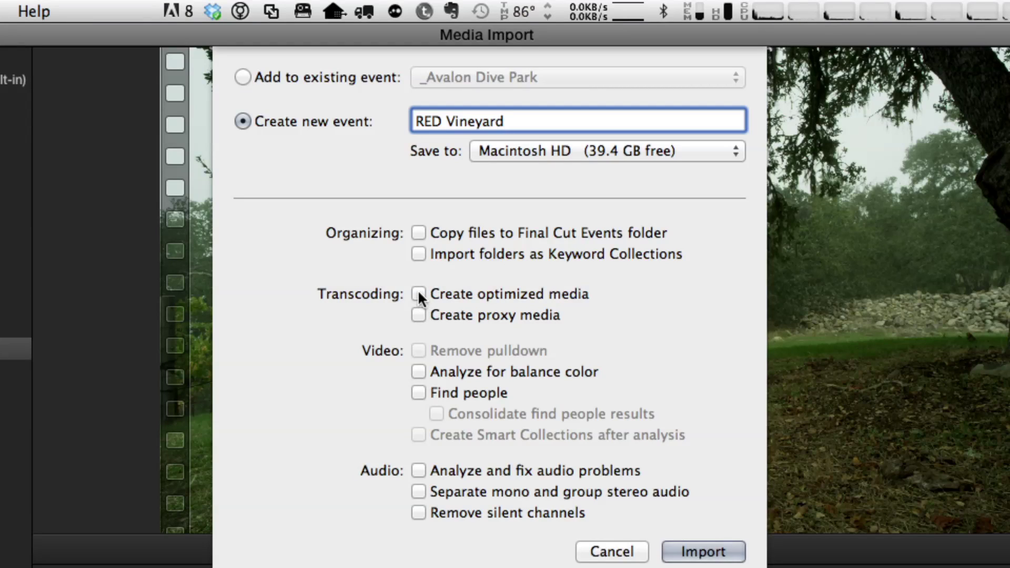
{"action": "left_click", "coordinate": [418, 292]}
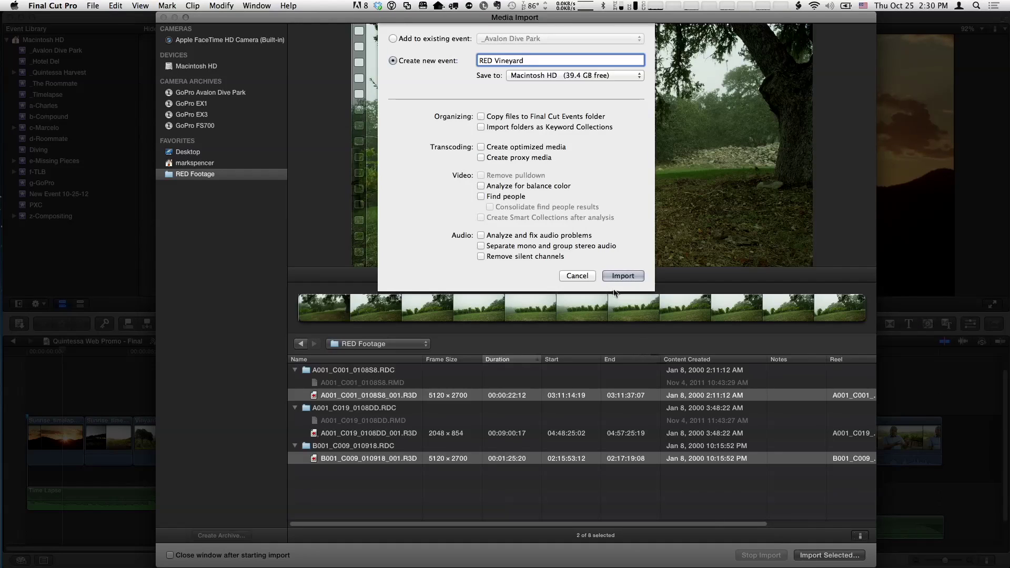
{"action": "left_click", "coordinate": [617, 279]}
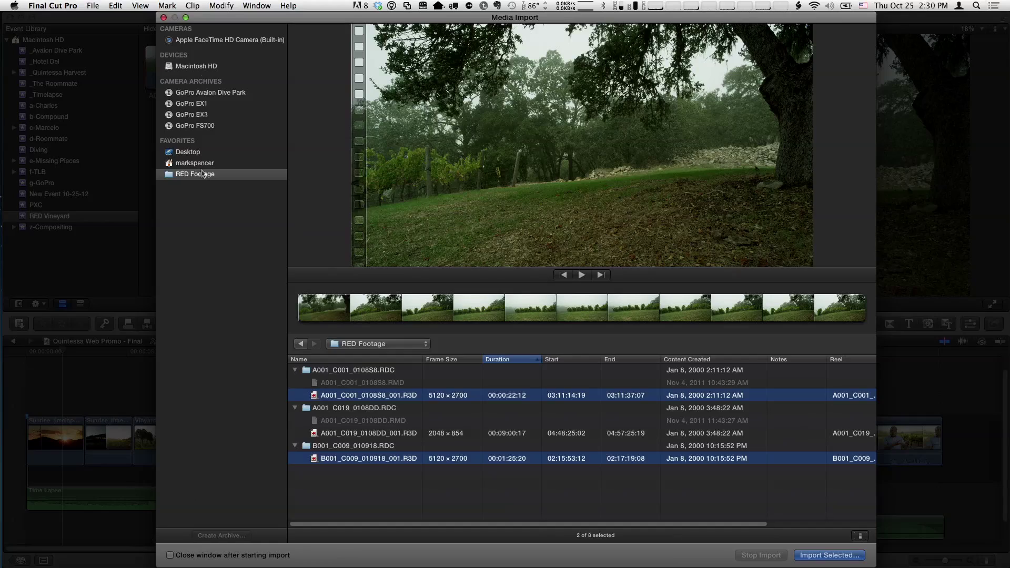
- Close Media Import and view B001_C009_010918's file info in the Info inspector
{"action": "left_click", "coordinate": [164, 18]}
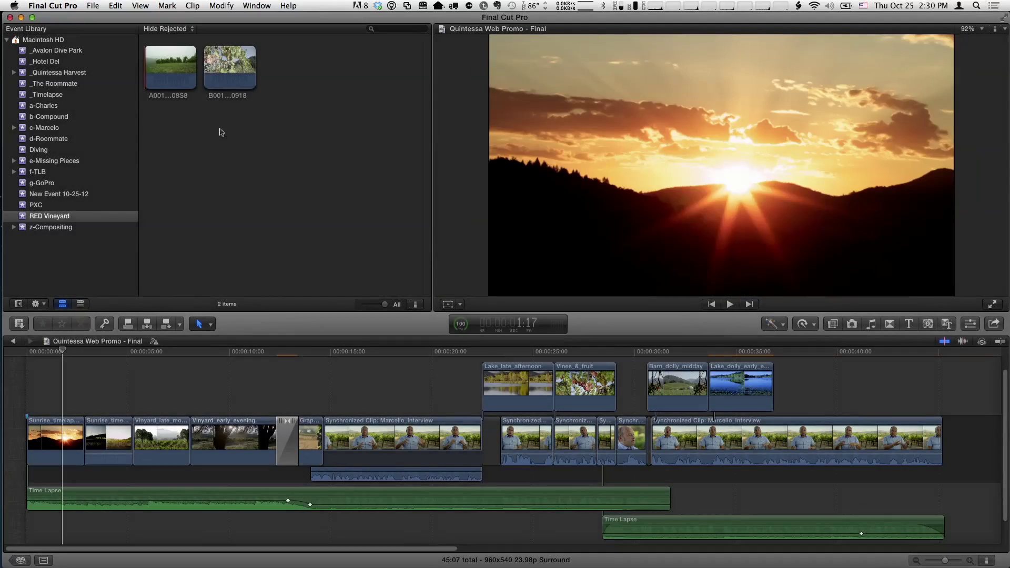
{"action": "left_click", "coordinate": [191, 80]}
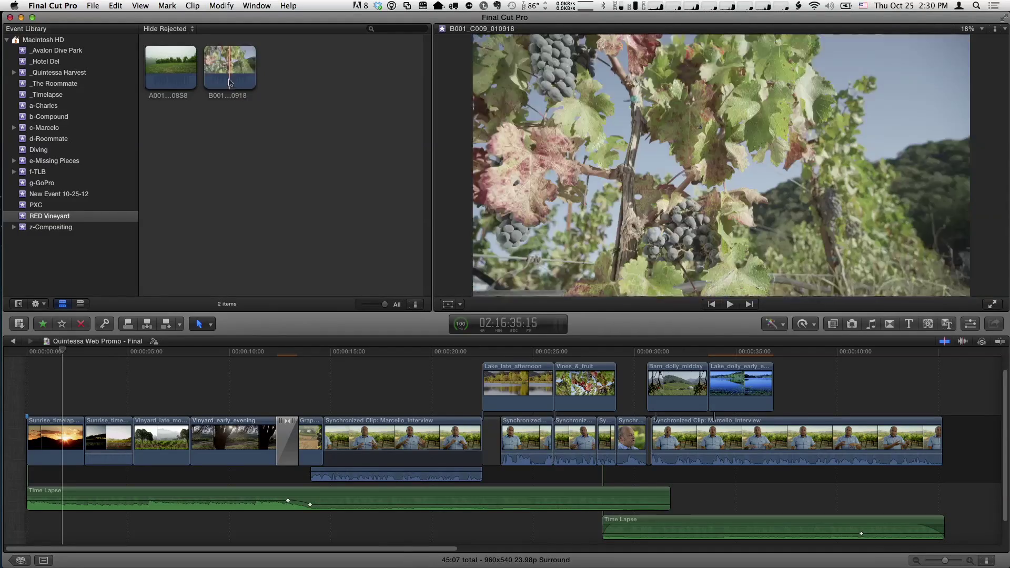
{"action": "left_click", "coordinate": [225, 79]}
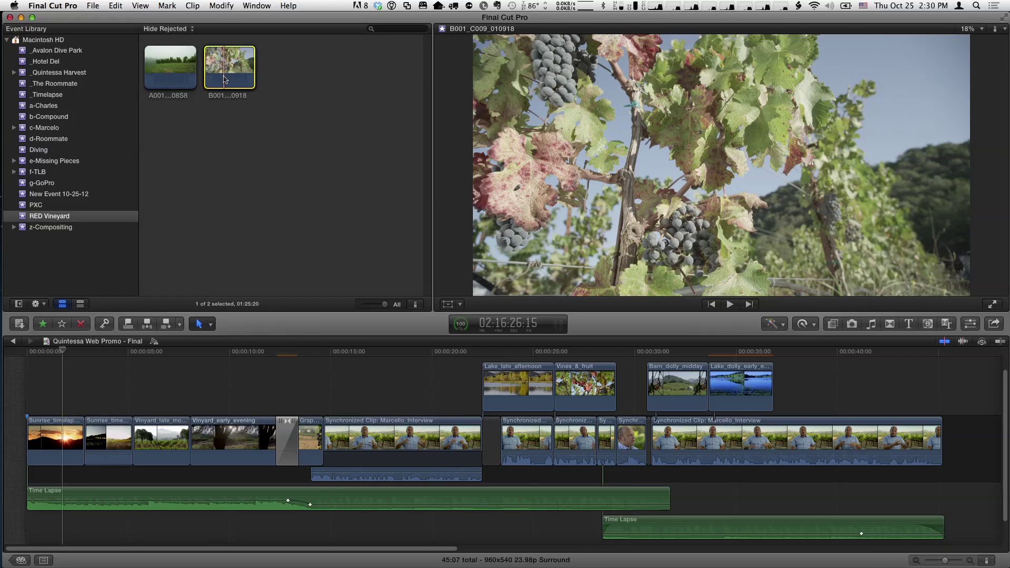
{"action": "key", "text": "super+4"}
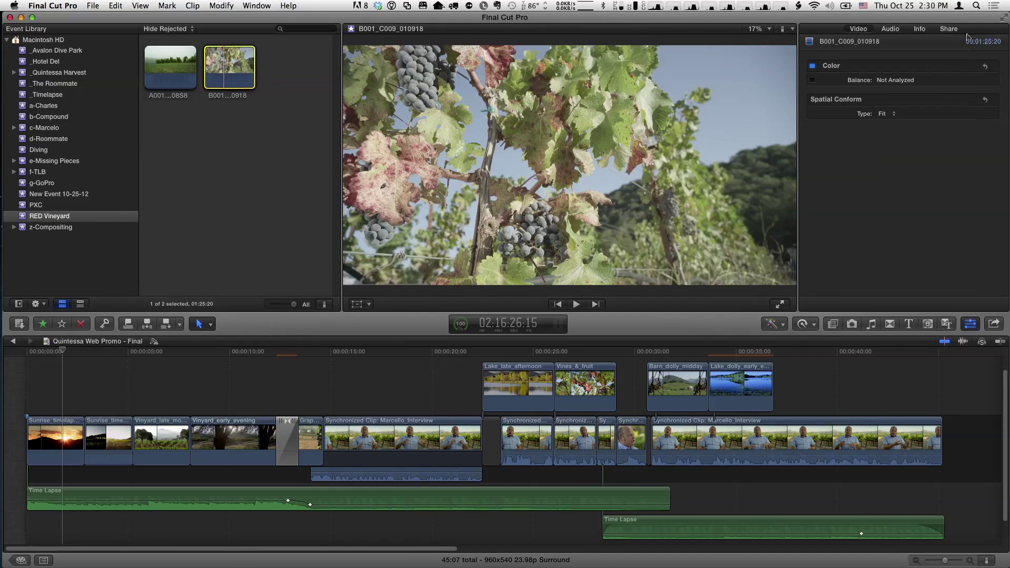
{"action": "left_click", "coordinate": [920, 30]}
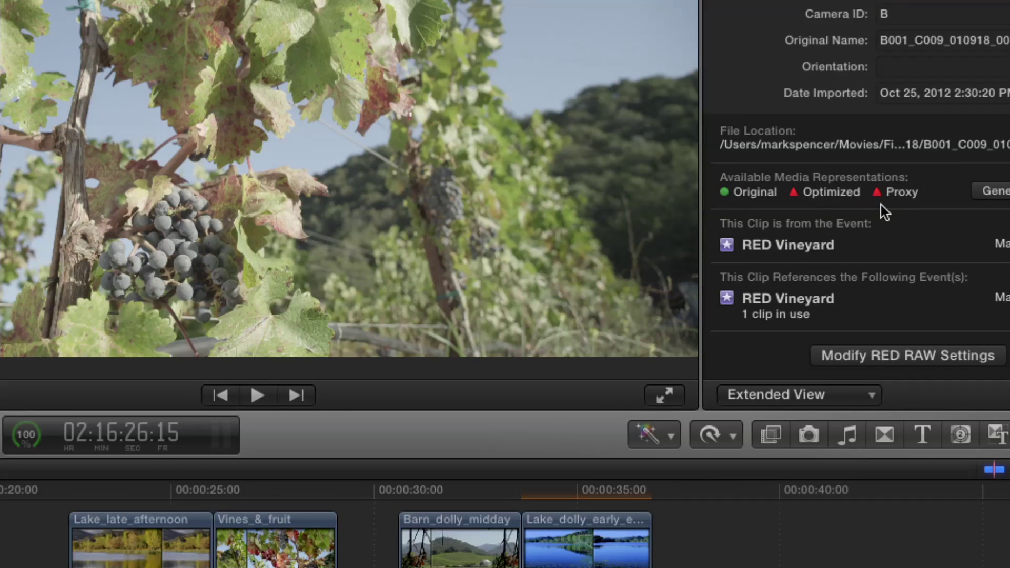
- In RED RAW Settings, set colour space Rec.709, gamma REDgamma2 and ISO 400
{"action": "left_click", "coordinate": [889, 353]}
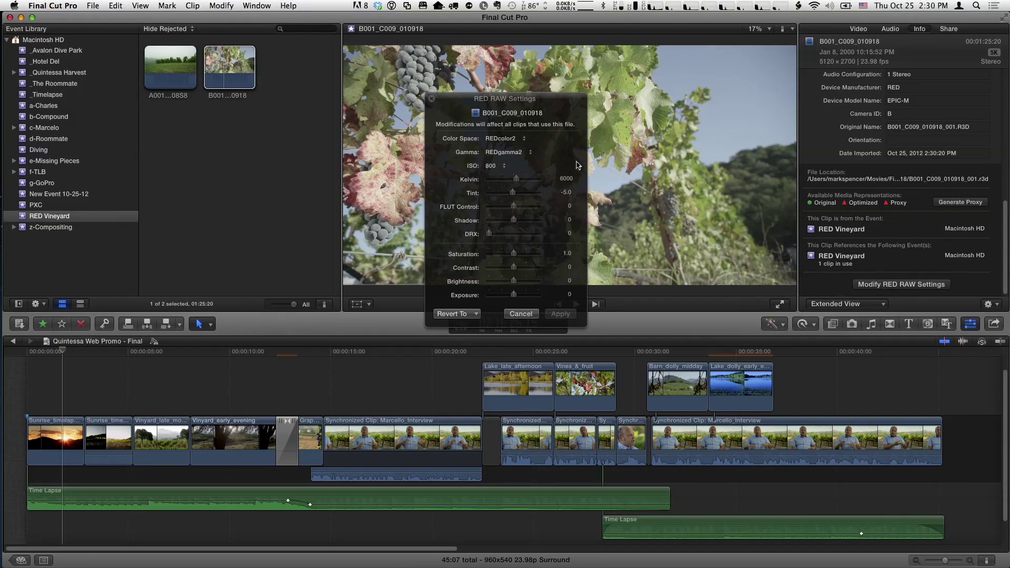
{"action": "left_click_drag", "start_coordinate": [533, 105], "coordinate": [289, 115]}
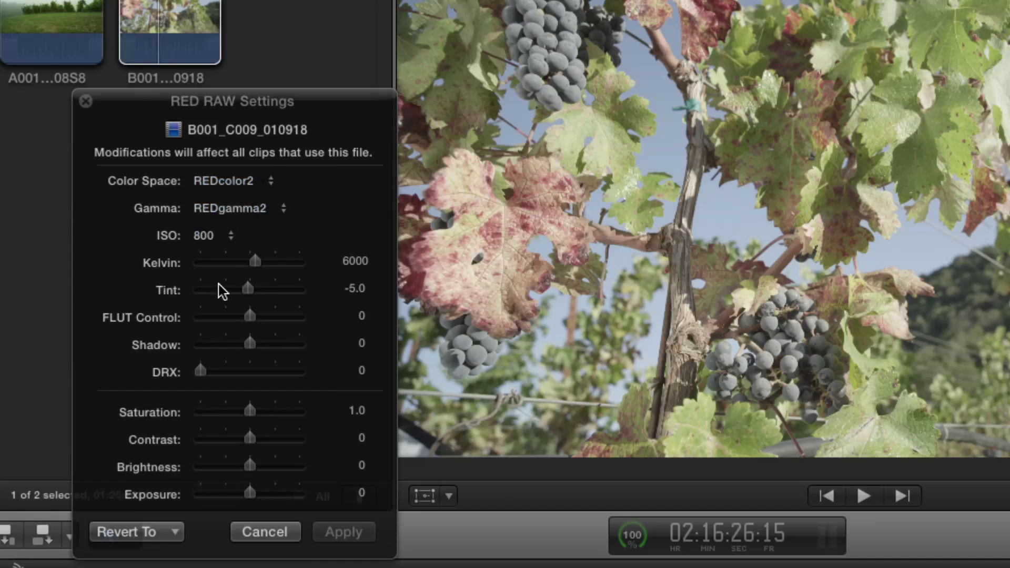
{"action": "left_click", "coordinate": [232, 184]}
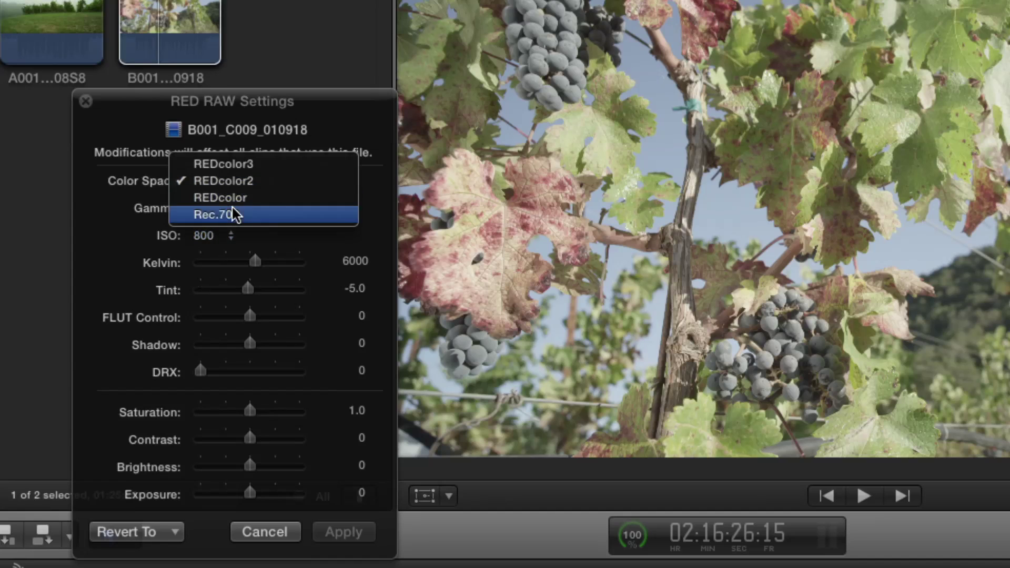
{"action": "left_click", "coordinate": [232, 214]}
{"action": "left_click", "coordinate": [243, 211]}
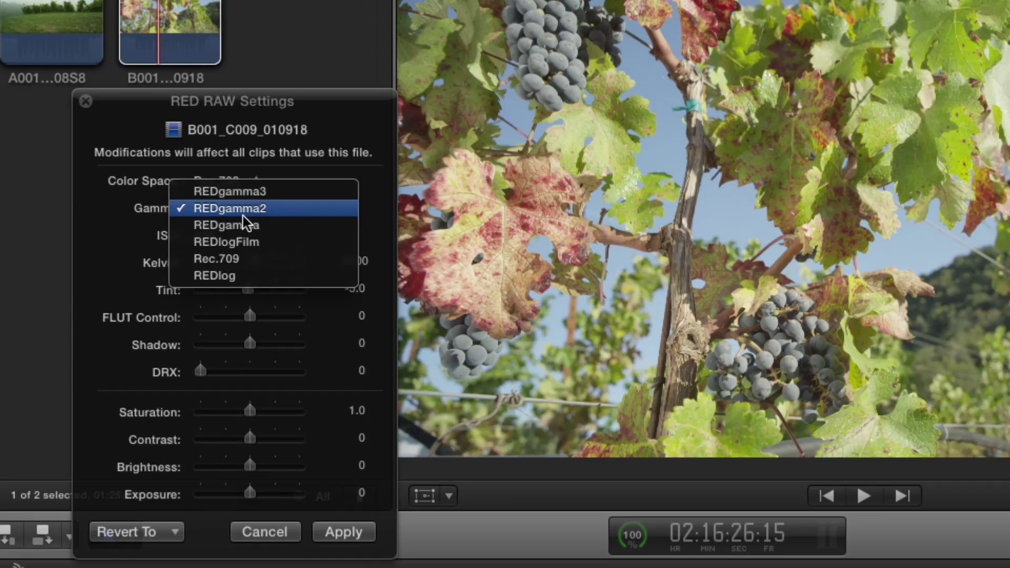
{"action": "left_click", "coordinate": [114, 235]}
{"action": "left_click", "coordinate": [221, 236]}
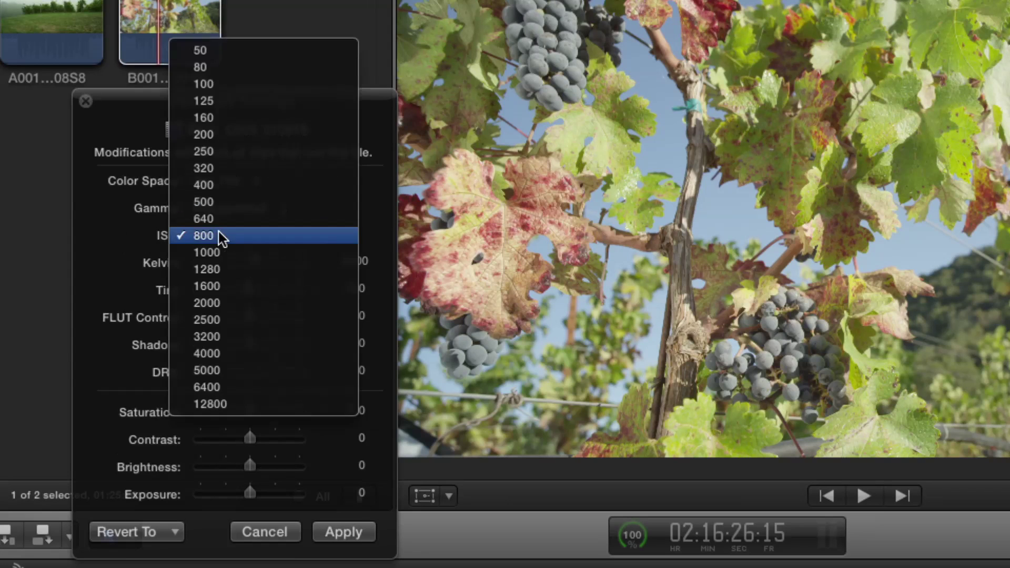
{"action": "left_click", "coordinate": [220, 185]}
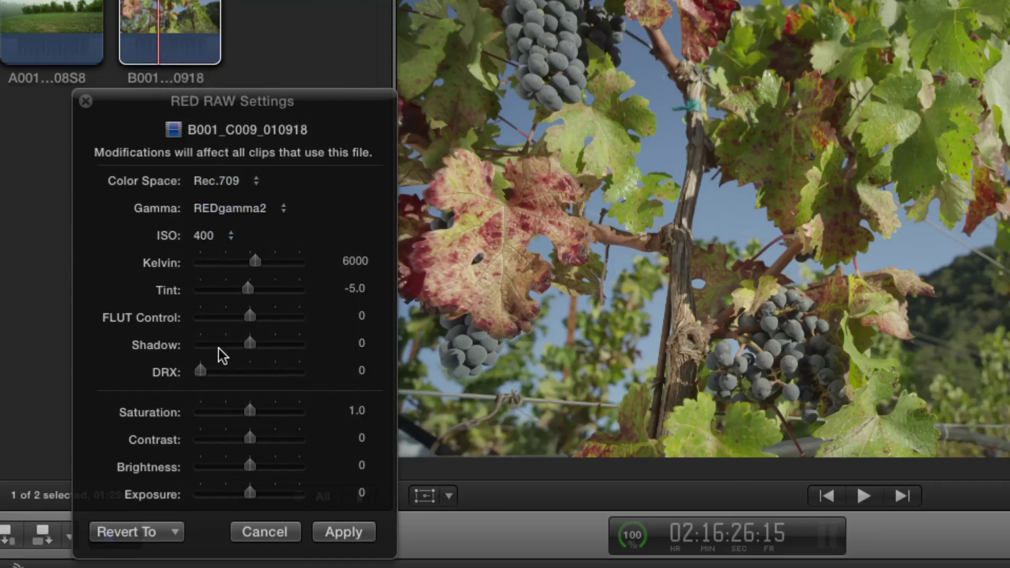
- Drag Shadow to -0.6 and Saturation to 1.3, then move the playhead to 00:00:12:13
{"action": "mouse_move", "coordinate": [242, 348]}
{"action": "left_mouse_down"}
{"action": "mouse_move", "coordinate": [225, 344]}
{"action": "mouse_move", "coordinate": [232, 354]}
{"action": "left_mouse_up"}
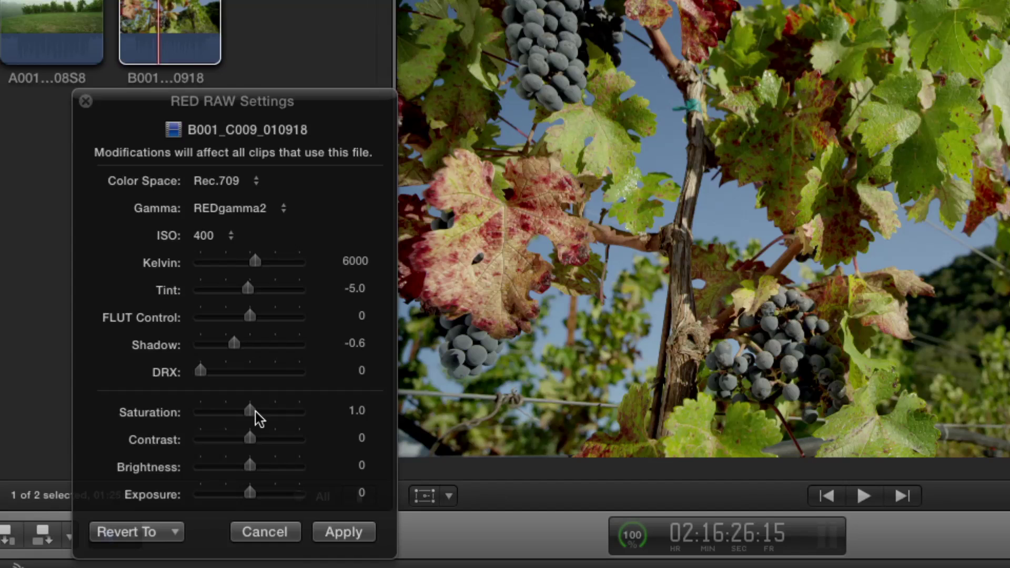
{"action": "left_click_drag", "start_coordinate": [258, 418], "coordinate": [251, 446]}
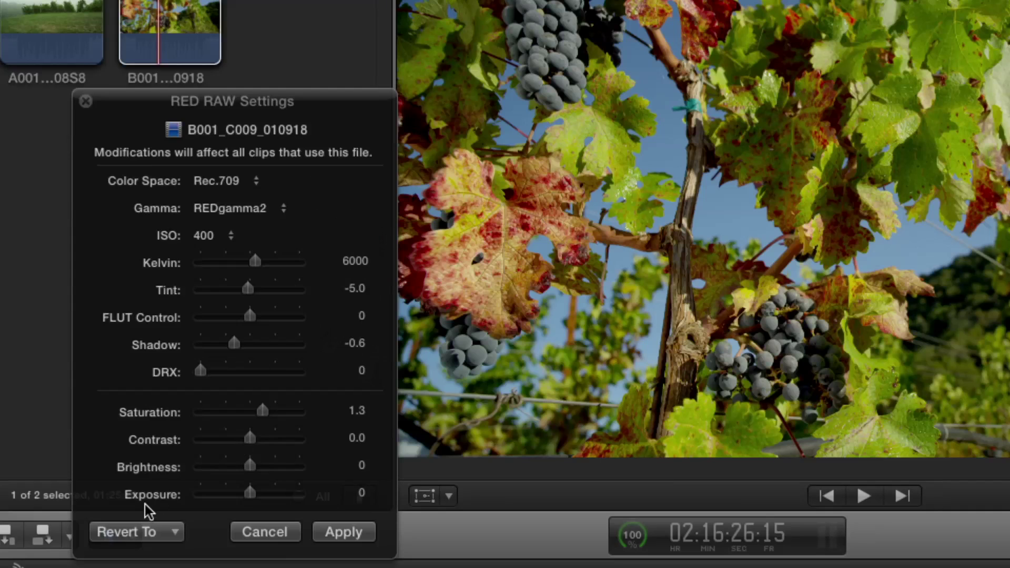
{"action": "left_click", "coordinate": [172, 534]}
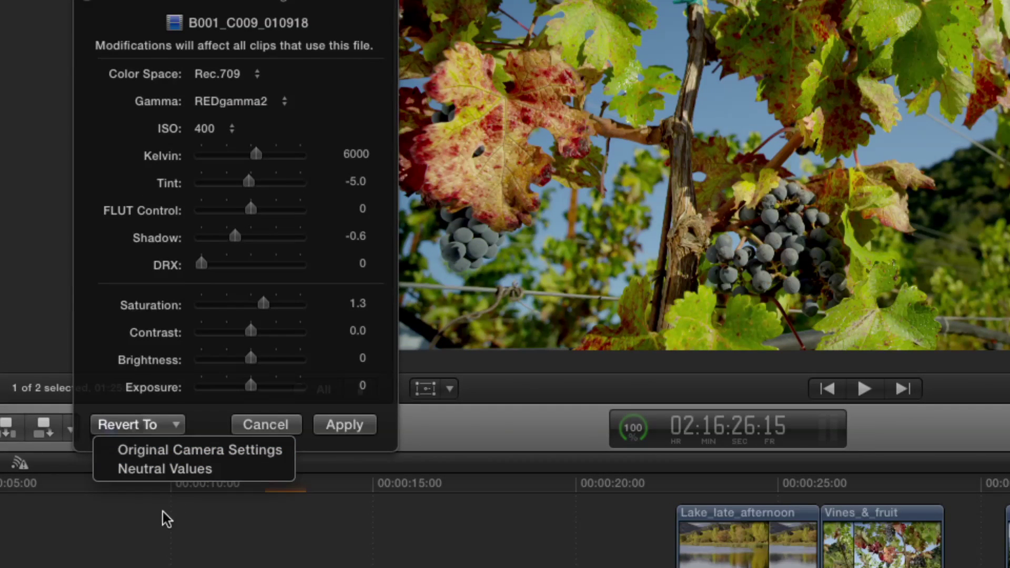
{"action": "left_click", "coordinate": [165, 513]}
{"action": "left_click", "coordinate": [274, 480]}
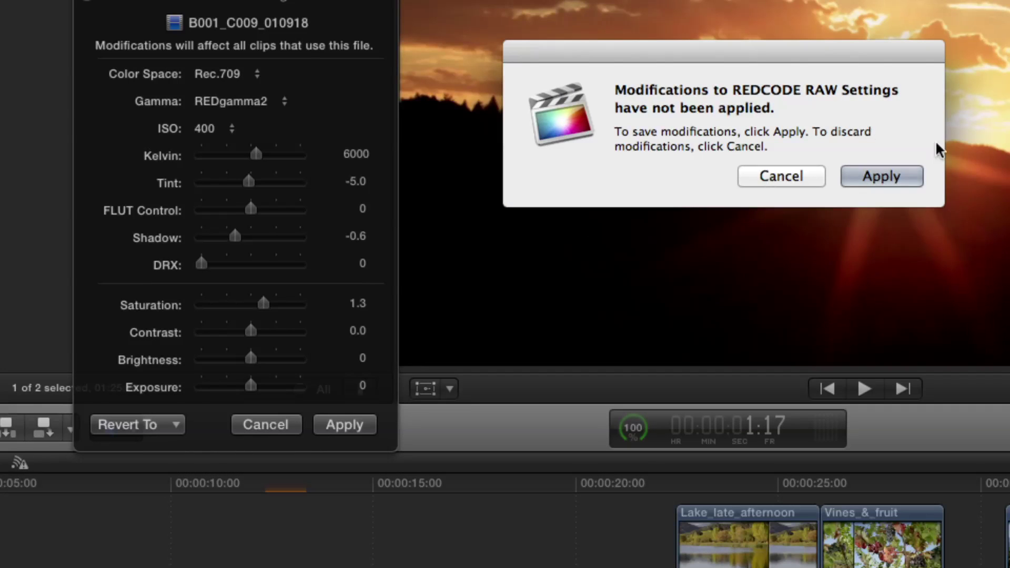
- Apply the pending RAW changes to B001_C009_010918 and close RED RAW Settings
{"action": "left_click", "coordinate": [902, 176]}
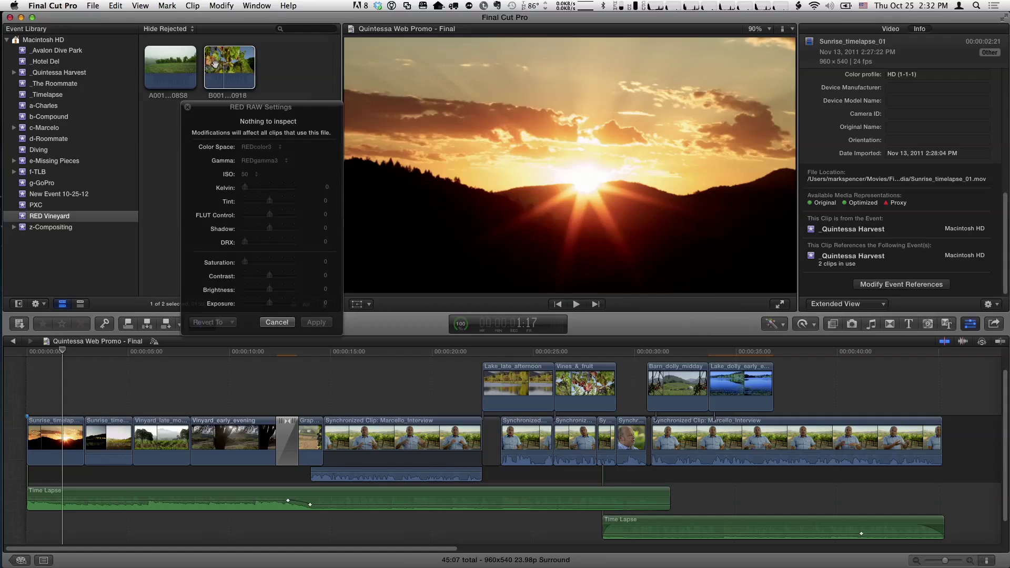
{"action": "left_click", "coordinate": [215, 63]}
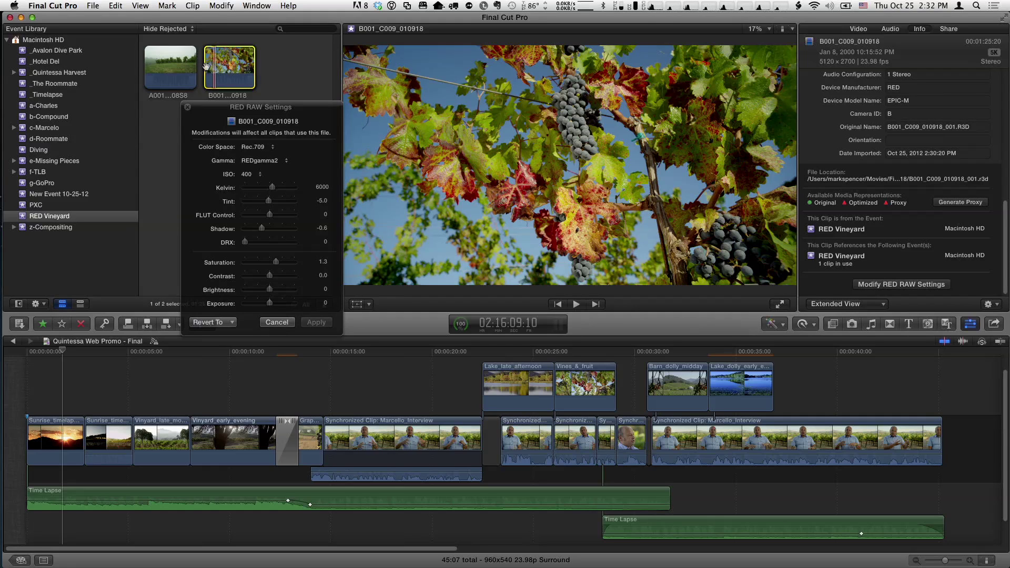
{"action": "left_click", "coordinate": [176, 67]}
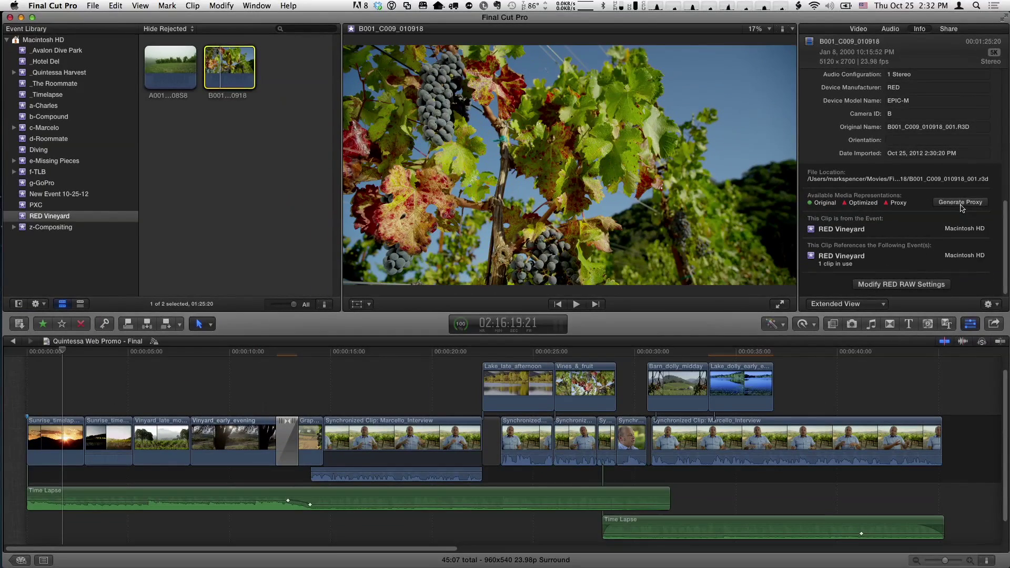
{"action": "left_click", "coordinate": [93, 6]}
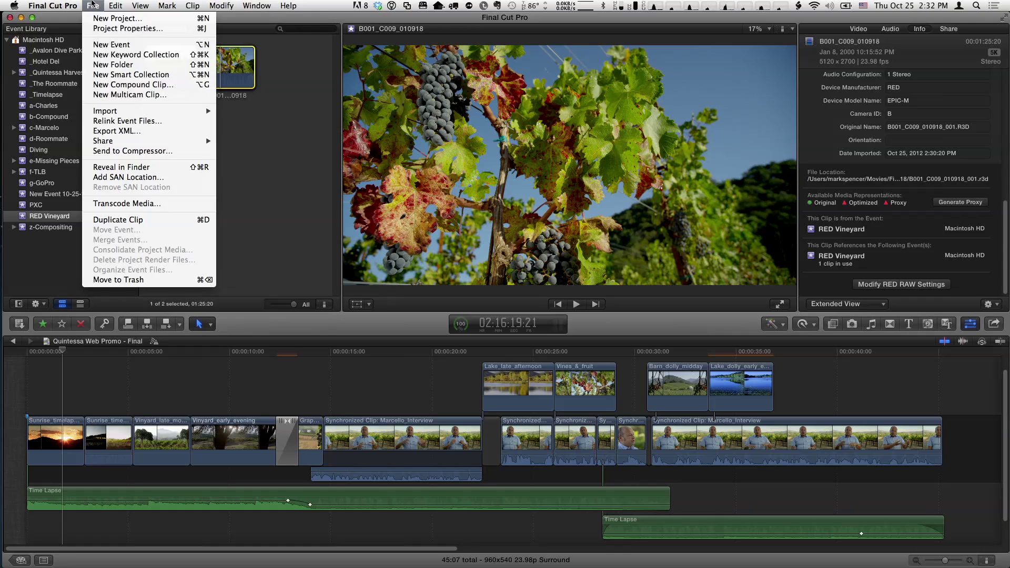
- Transcode B001_C009_010918 to optimized media only, with proxy media unchecked
{"action": "left_click", "coordinate": [103, 205]}
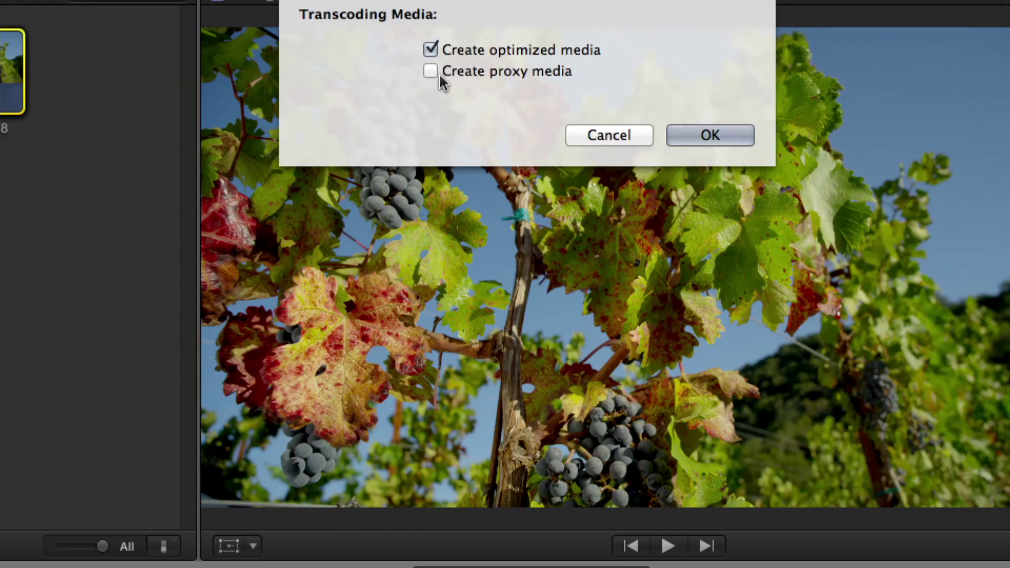
{"action": "left_click", "coordinate": [458, 67]}
{"action": "left_click", "coordinate": [430, 71]}
{"action": "left_click", "coordinate": [687, 133]}
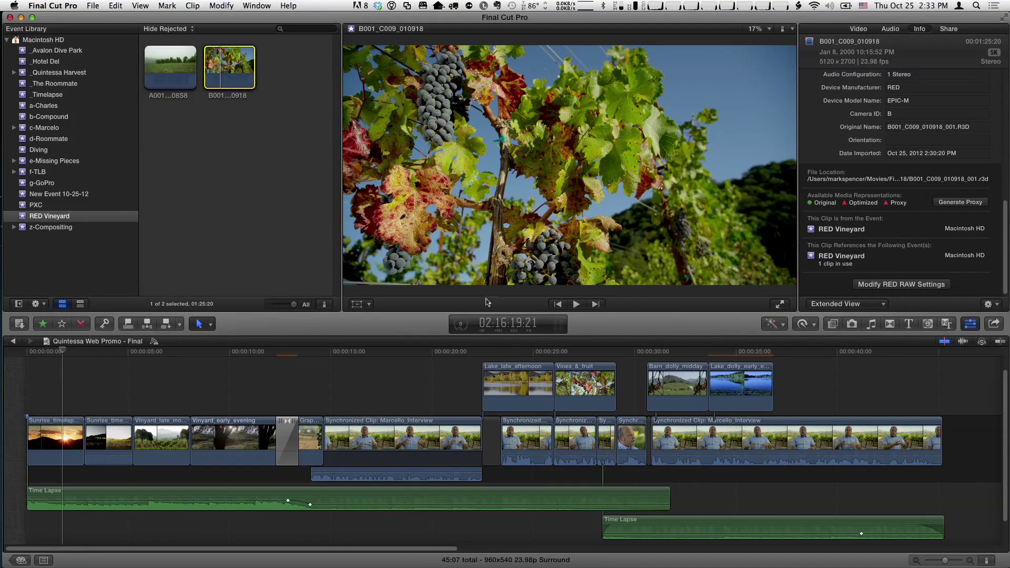
{"action": "left_click", "coordinate": [463, 325]}
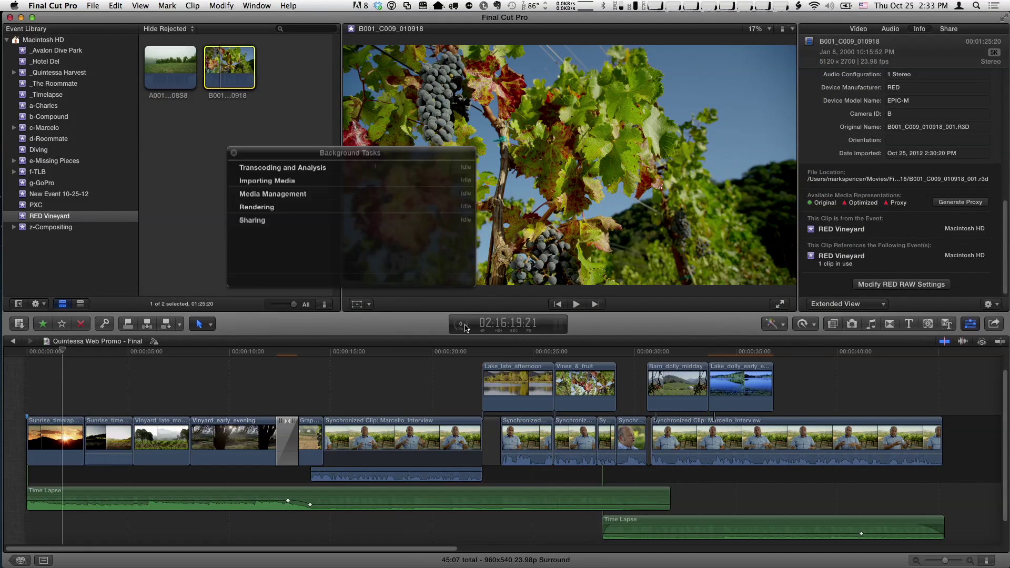
{"action": "left_click", "coordinate": [233, 167]}
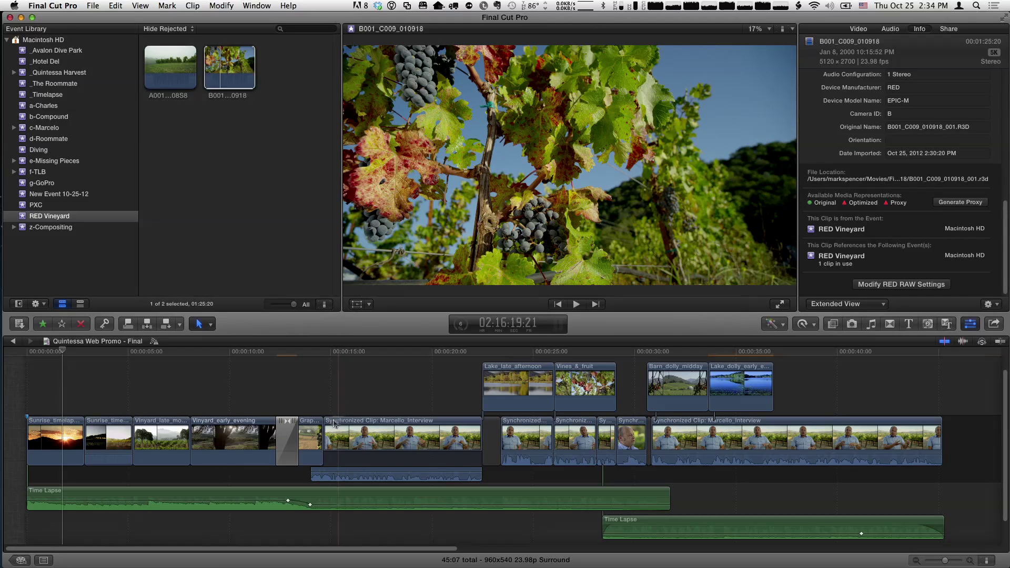
- Mark an in/out range on the B001 clip and connect it above the project near 37 seconds
{"action": "left_click", "coordinate": [339, 395]}
{"action": "left_click", "coordinate": [234, 75]}
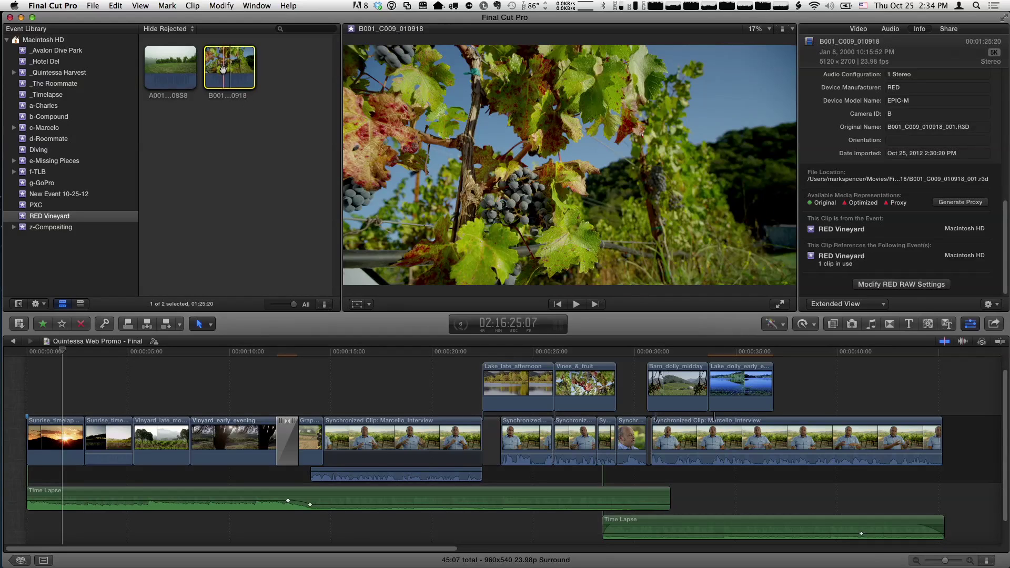
{"action": "key", "text": "i"}
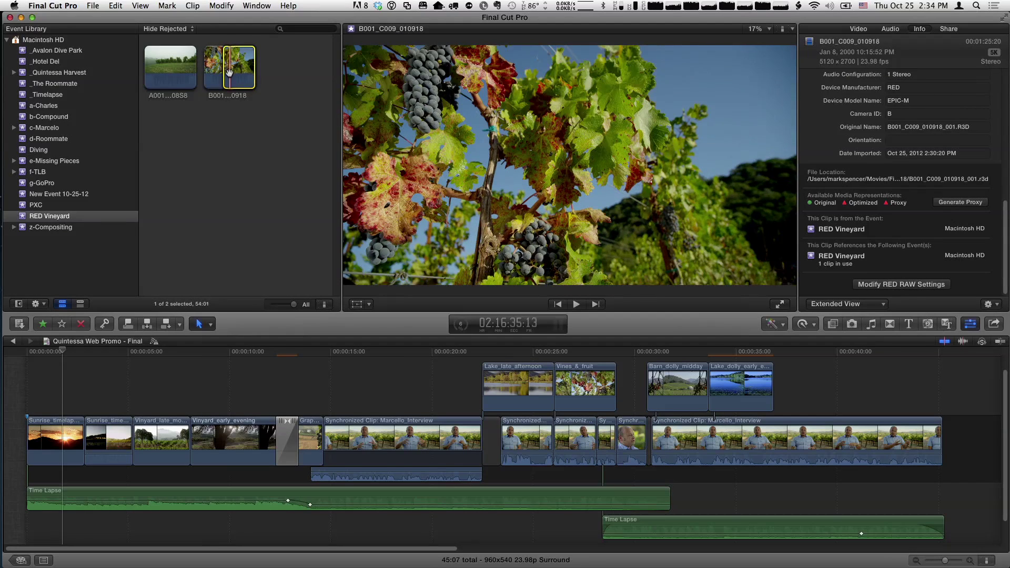
{"action": "key", "text": "o"}
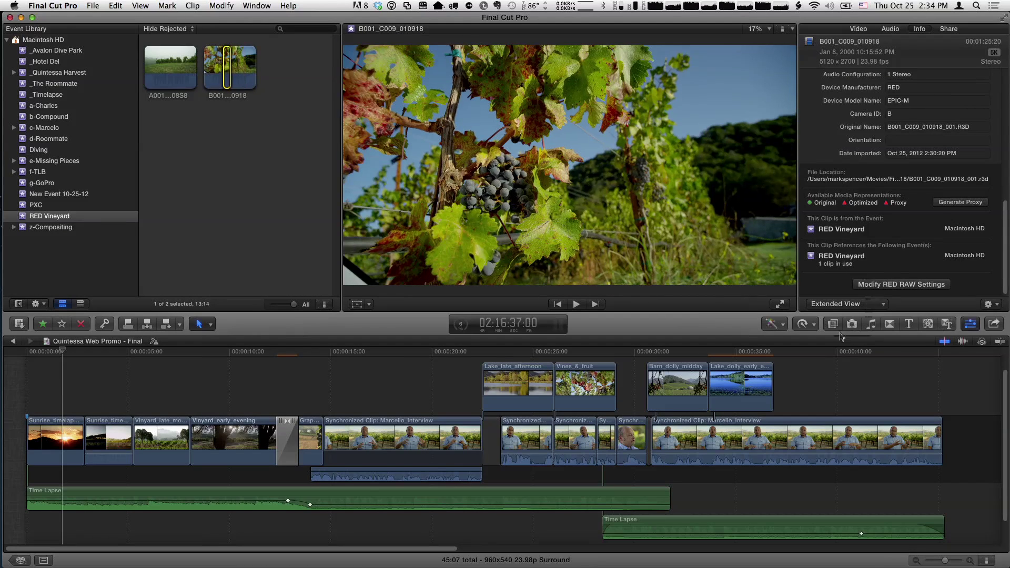
{"action": "left_click", "coordinate": [828, 351]}
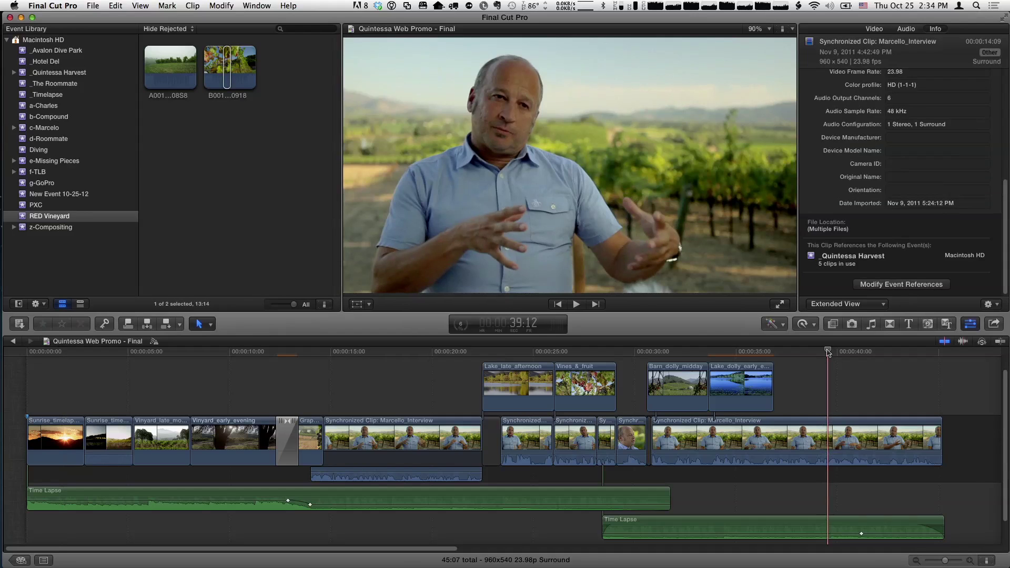
{"action": "key", "text": "q"}
- Set the connected clip's Spatial Conform Type to None in the Video inspector
{"action": "left_click", "coordinate": [791, 381]}
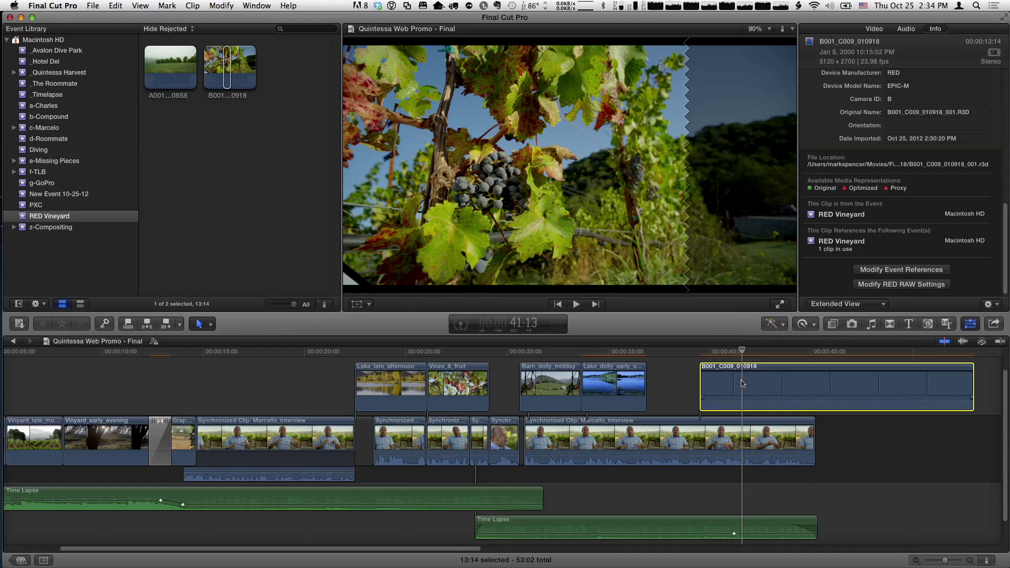
{"action": "left_click", "coordinate": [886, 30]}
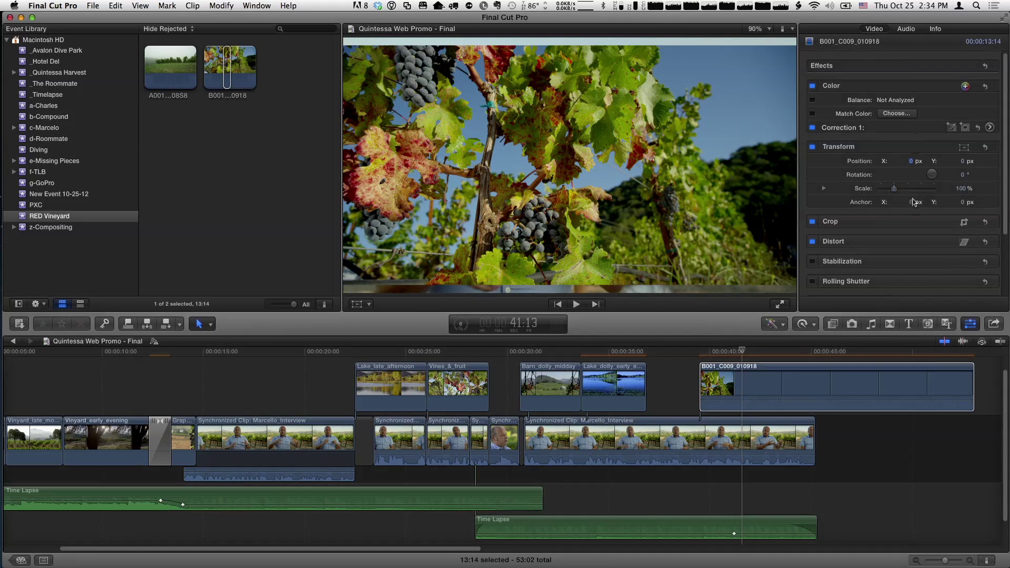
{"action": "scroll", "coordinate": [920, 221], "scroll_direction": "down", "scroll_amount": 2}
{"action": "left_click", "coordinate": [883, 251]}
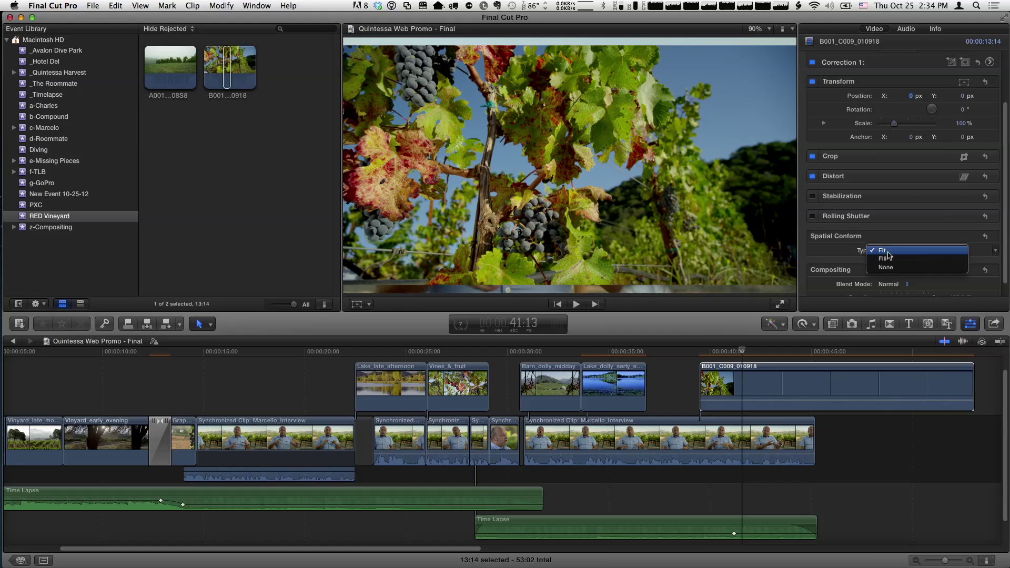
{"action": "left_click", "coordinate": [889, 260]}
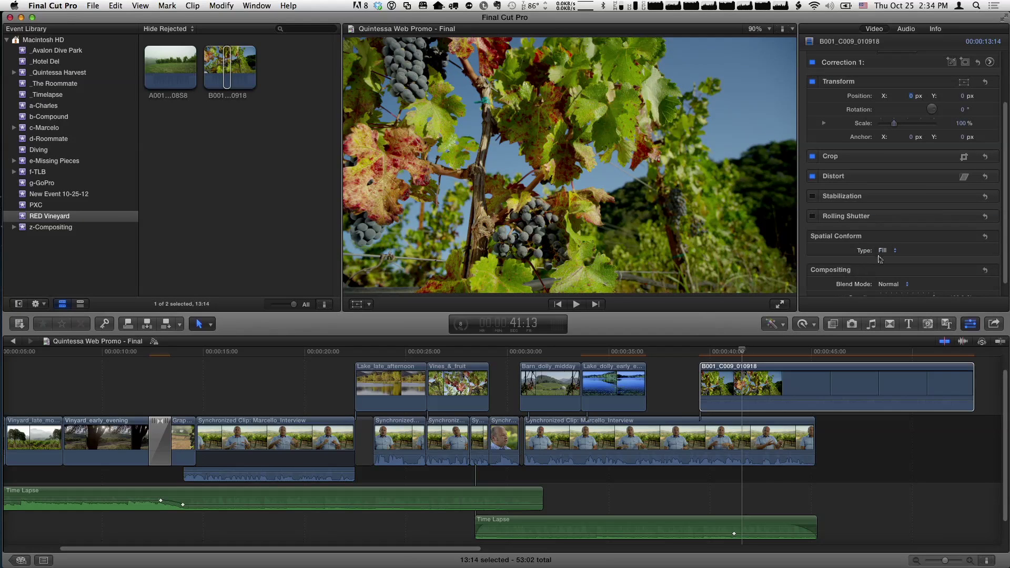
{"action": "left_click", "coordinate": [882, 252]}
{"action": "left_click", "coordinate": [896, 260]}
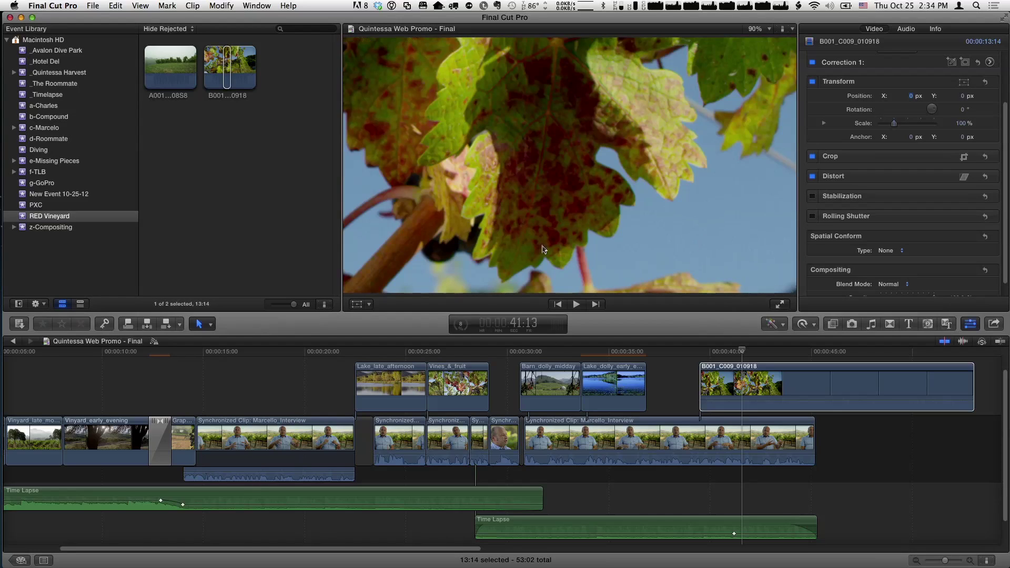
- Enable on-screen Transform and drag the clip image to position X 189.2, Y -17.6 px
{"action": "left_click", "coordinate": [370, 305]}
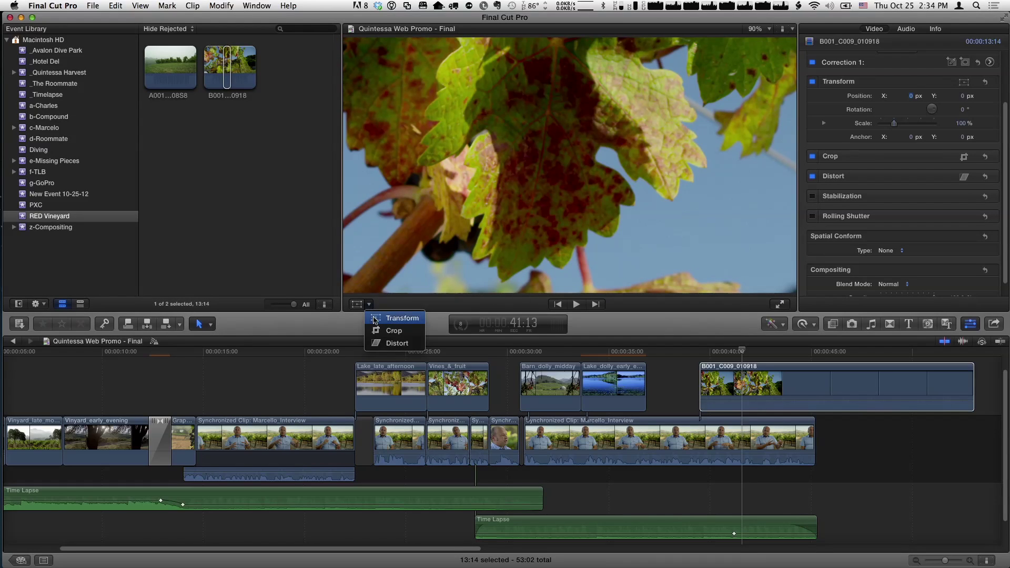
{"action": "left_click", "coordinate": [375, 318]}
{"action": "left_click_drag", "start_coordinate": [459, 201], "coordinate": [490, 187]}
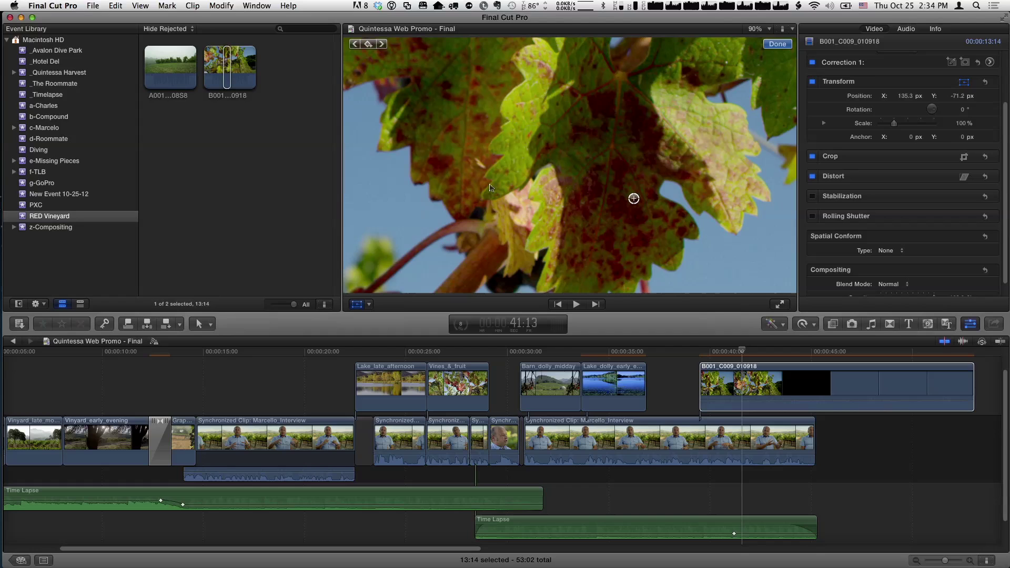
{"action": "left_click_drag", "start_coordinate": [574, 194], "coordinate": [437, 166]}
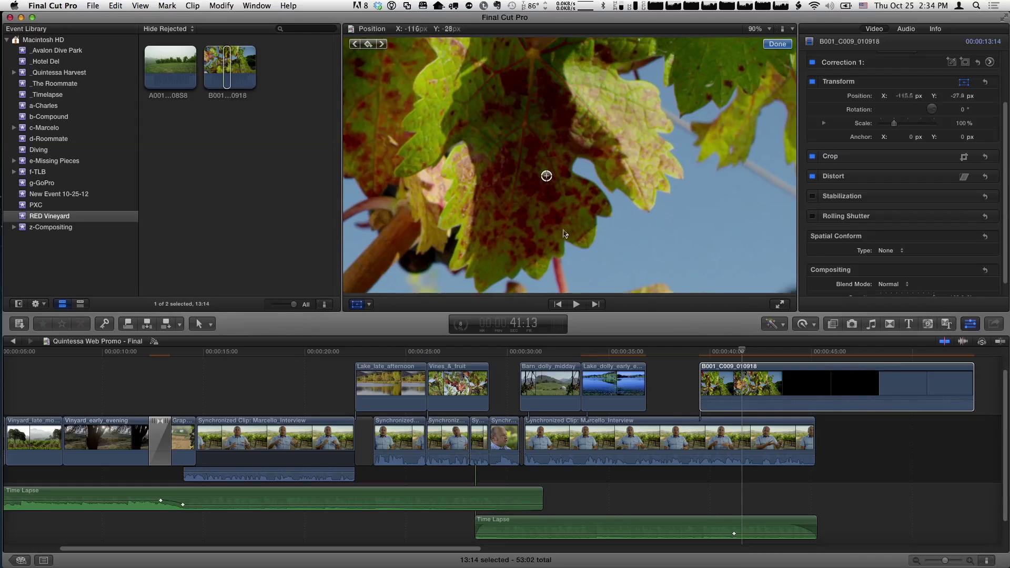
{"action": "left_click_drag", "start_coordinate": [581, 213], "coordinate": [753, 168]}
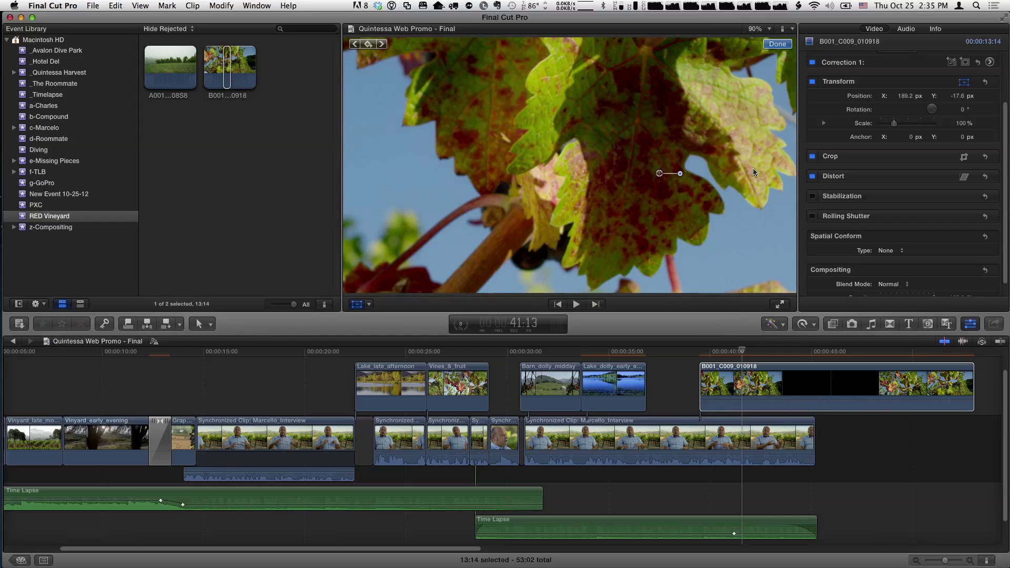